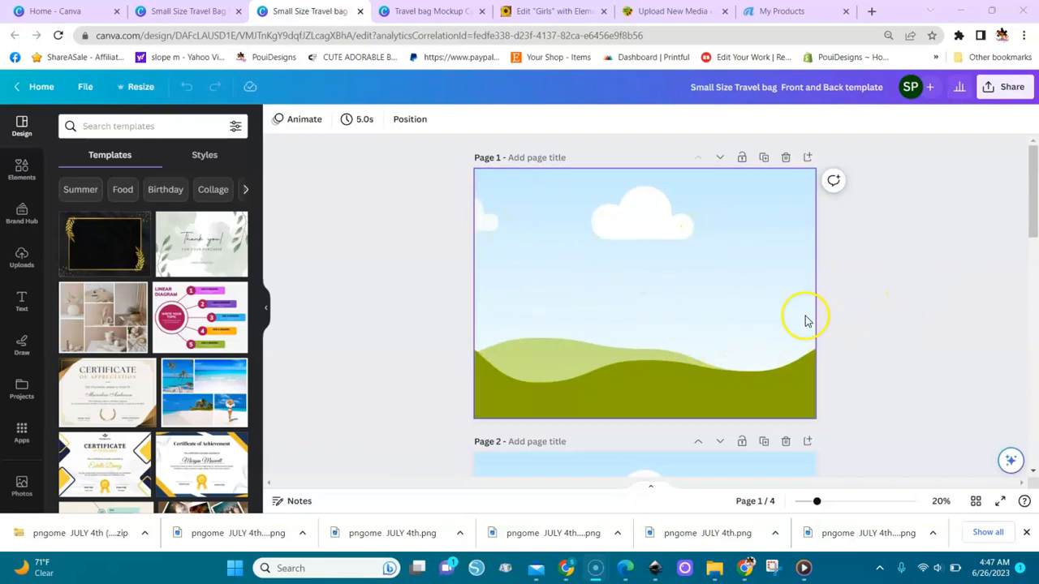
Step: Review the front-and-back and left-and-right sides templates alongside the sample travel bag images in the D6740626 folder
{"action": "left_click_drag", "start_coordinate": [1032, 219], "coordinate": [1035, 373]}
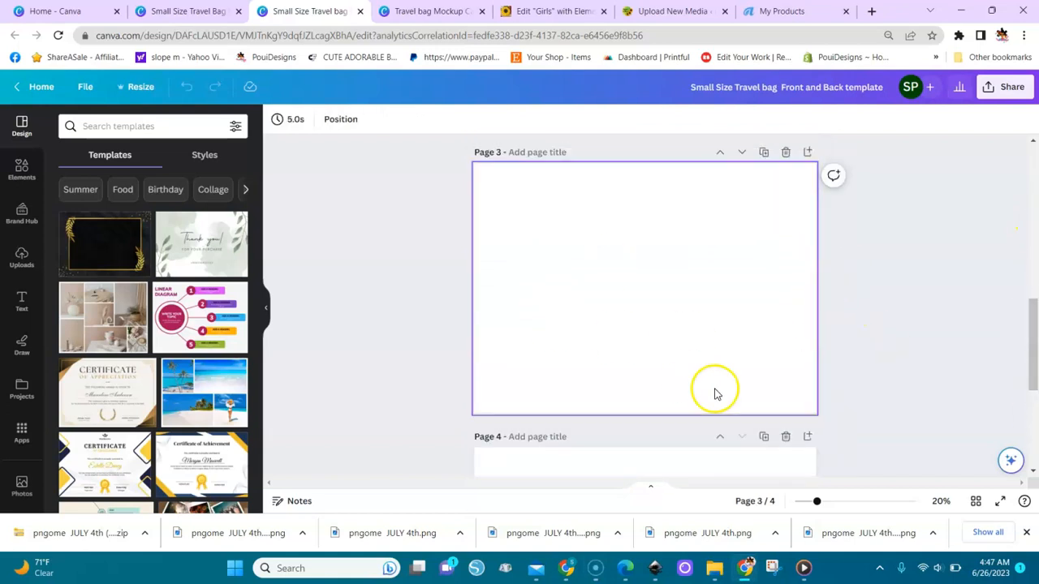
{"action": "left_click_drag", "start_coordinate": [1034, 359], "coordinate": [1031, 174]}
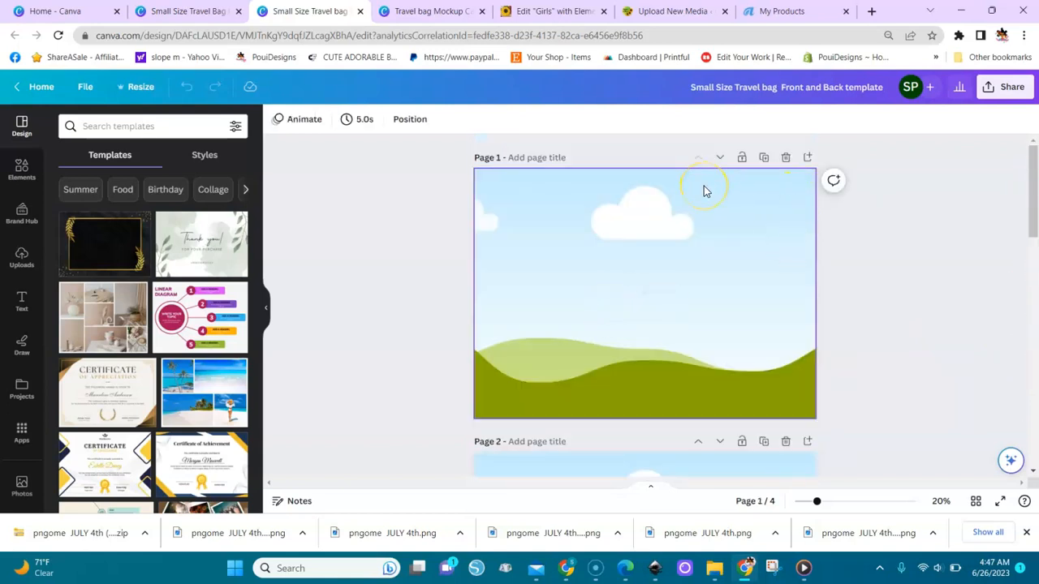
{"action": "left_click", "coordinate": [715, 568]}
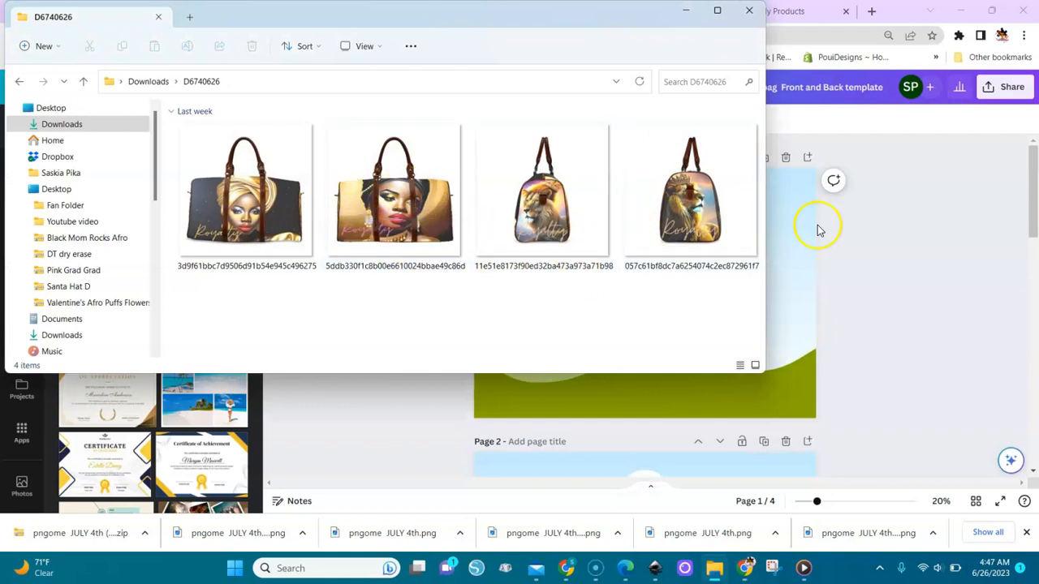
{"action": "left_click", "coordinate": [858, 260]}
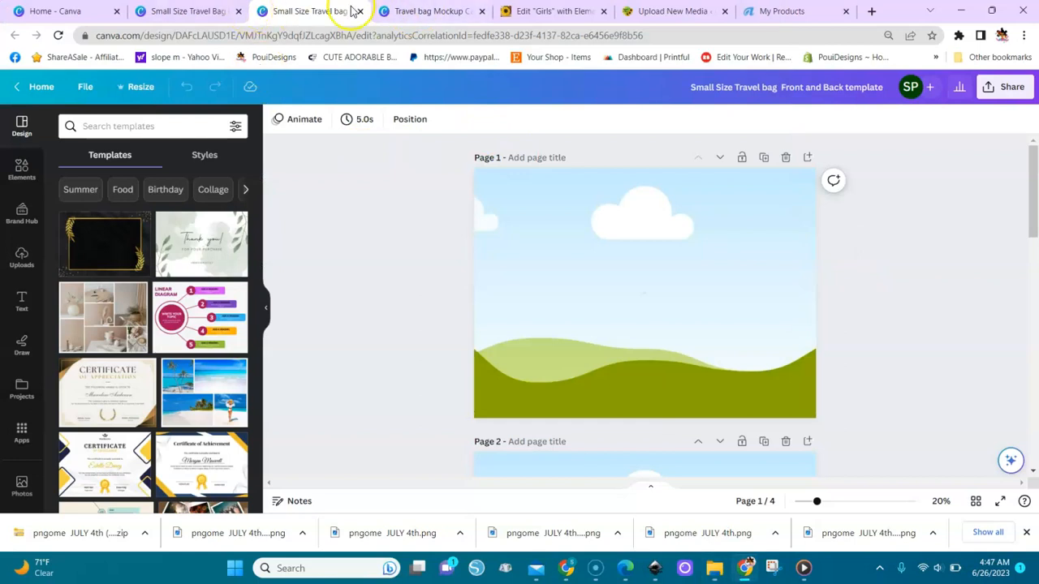
{"action": "left_click", "coordinate": [199, 11]}
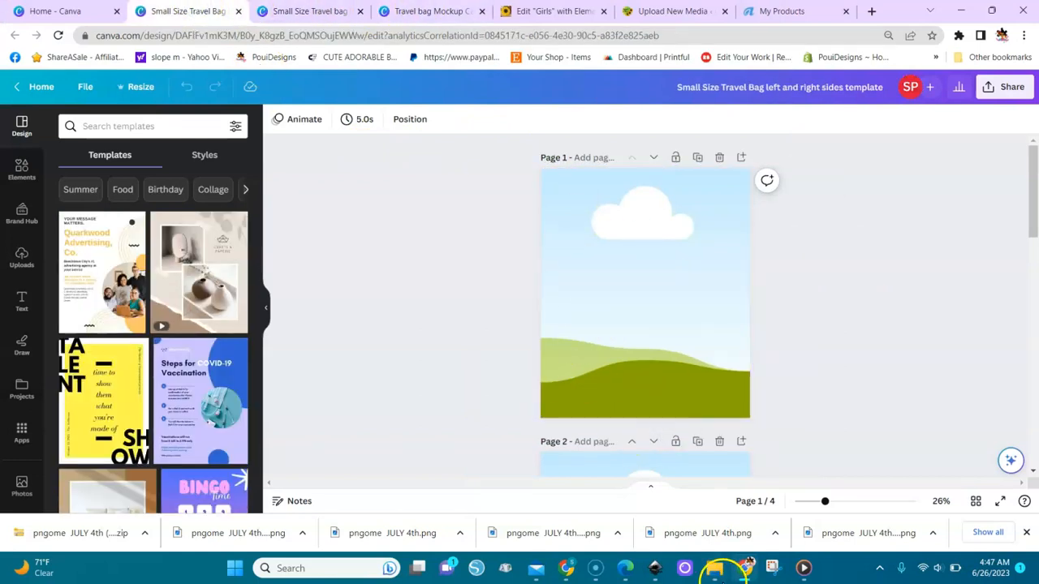
{"action": "left_click", "coordinate": [714, 570]}
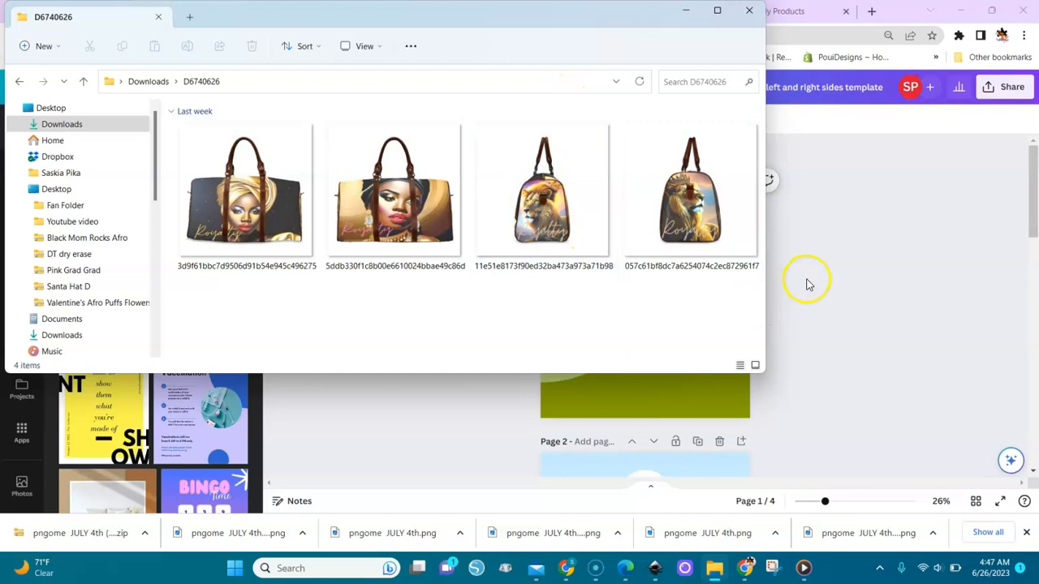
{"action": "left_click", "coordinate": [750, 9]}
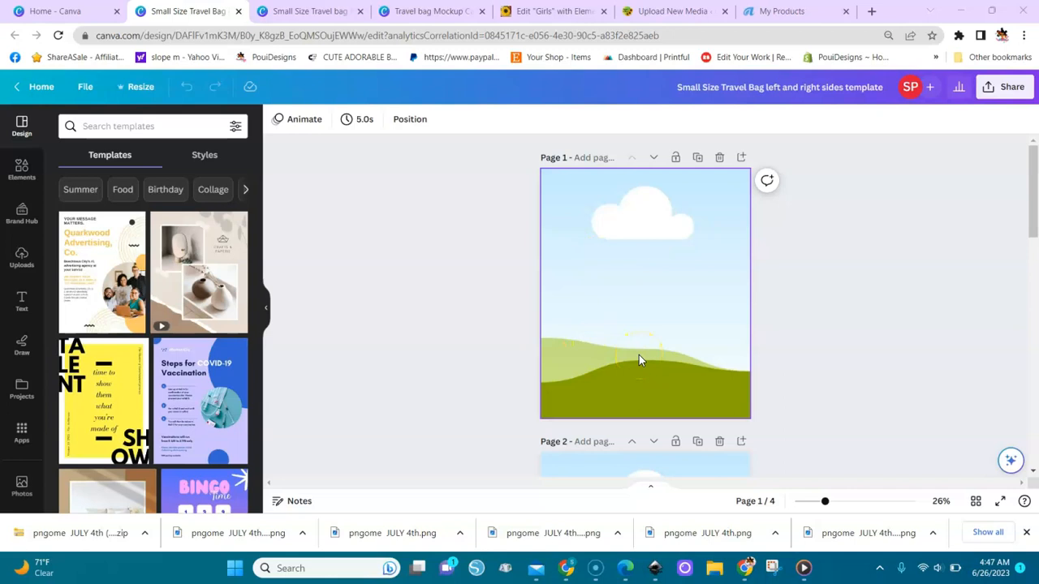
{"action": "left_click", "coordinate": [496, 344]}
{"action": "left_click", "coordinate": [458, 196]}
Step: Open the travel bag mockup frame design and inspect the layers that make up the page 1 bag
{"action": "left_click", "coordinate": [411, 12]}
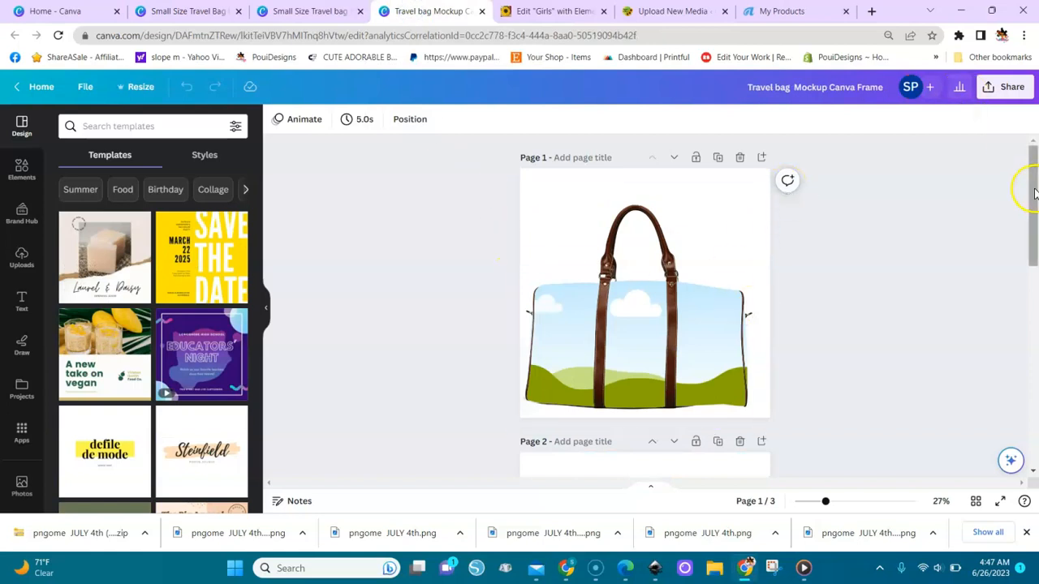
{"action": "mouse_move", "coordinate": [1033, 188]}
{"action": "left_mouse_down"}
{"action": "mouse_move", "coordinate": [1035, 382]}
{"action": "mouse_move", "coordinate": [1030, 167]}
{"action": "mouse_move", "coordinate": [1030, 209]}
{"action": "mouse_move", "coordinate": [1027, 192]}
{"action": "left_mouse_up"}
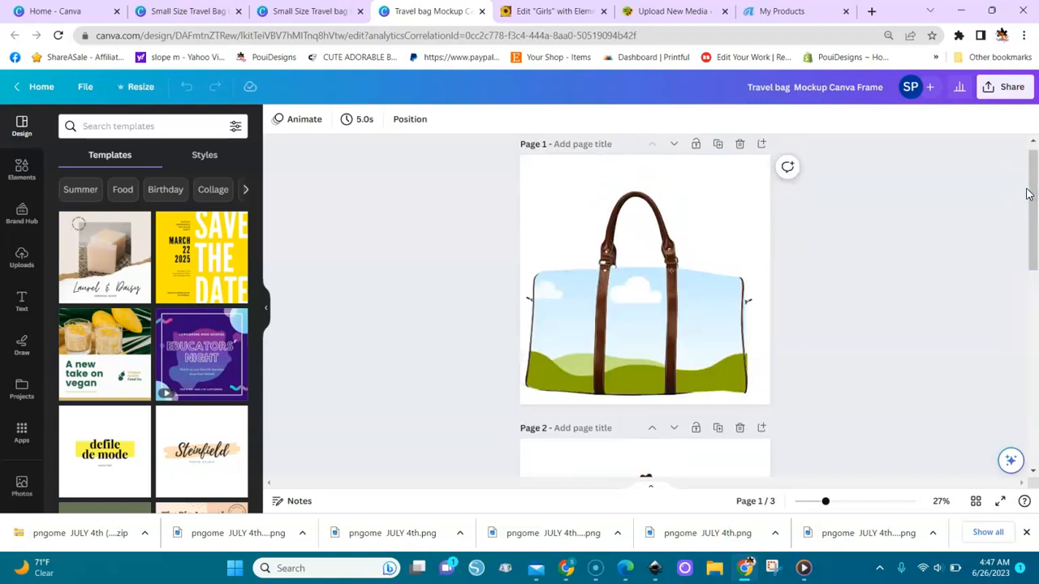
{"action": "left_click", "coordinate": [641, 331]}
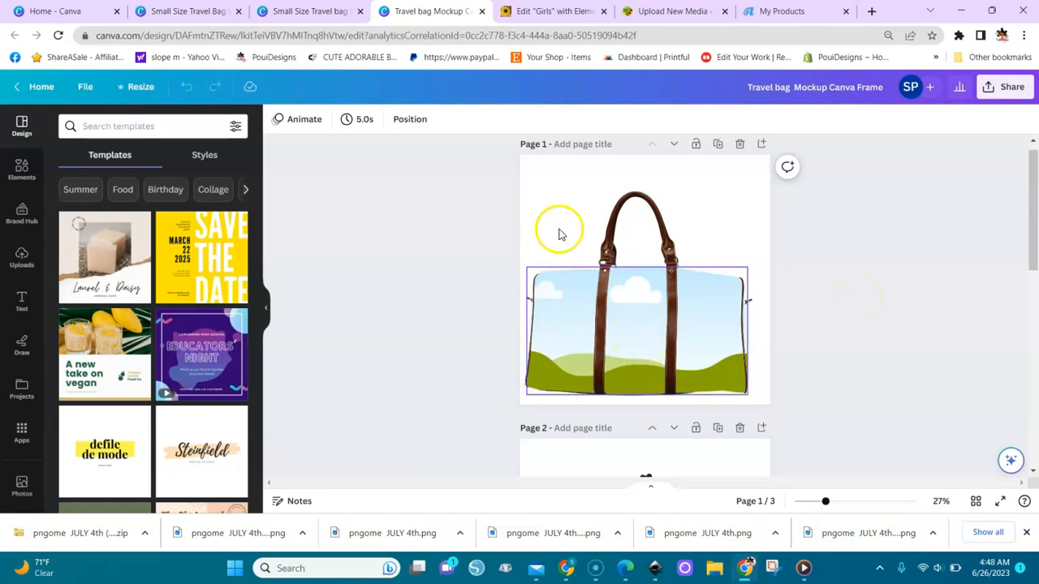
{"action": "left_click", "coordinate": [409, 121]}
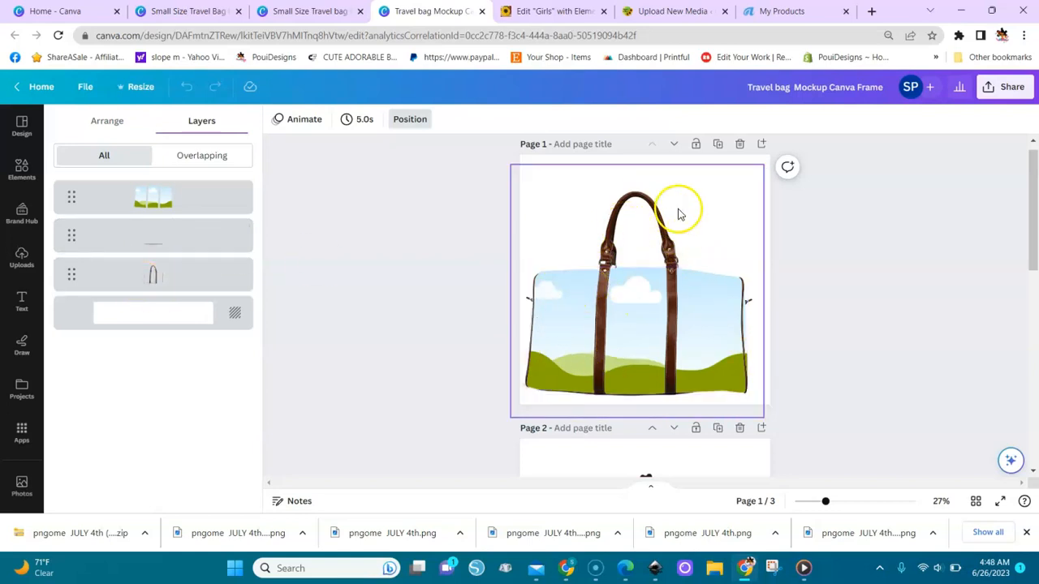
{"action": "left_click", "coordinate": [381, 334]}
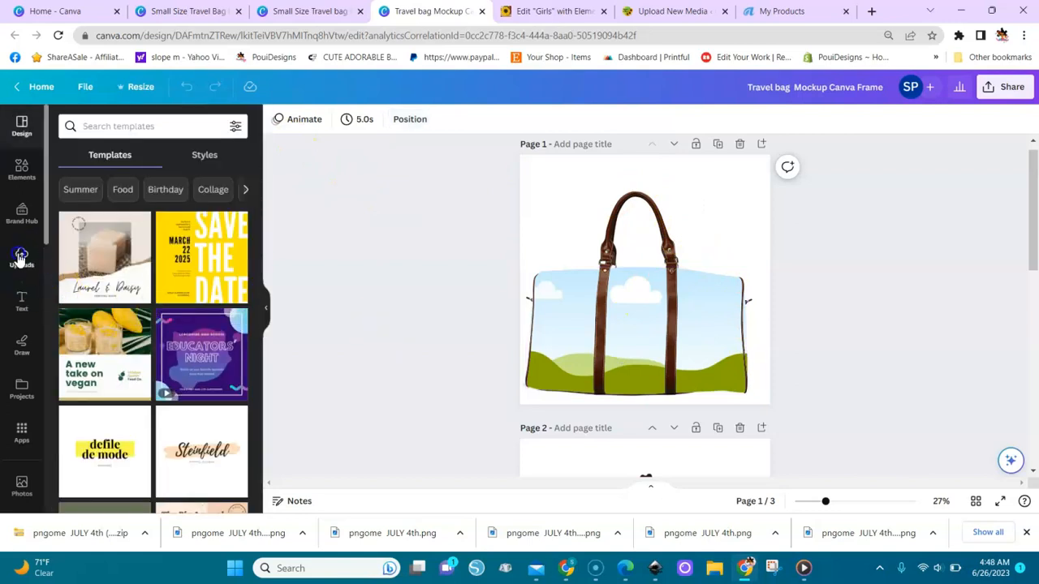
Step: Fill the page 1 bag frame with the uploaded white tiger image that has flowers on a dark background
{"action": "left_click", "coordinate": [21, 256]}
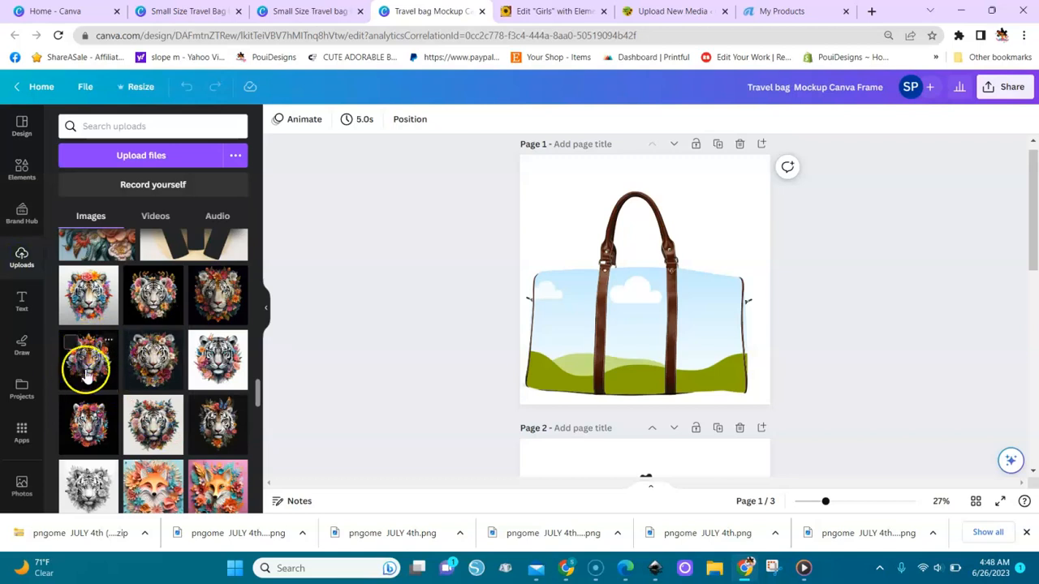
{"action": "left_click", "coordinate": [156, 371]}
{"action": "left_click_drag", "start_coordinate": [647, 270], "coordinate": [649, 295]}
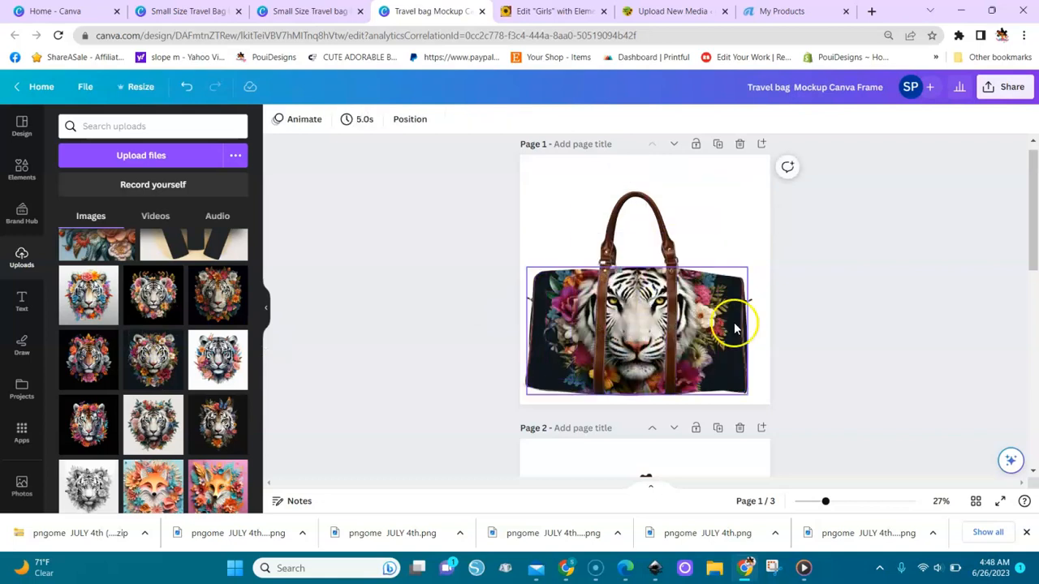
Step: Adjust the crop of the white tiger image so the face is repositioned inside the page 1 bag frame
{"action": "left_click", "coordinate": [641, 321]}
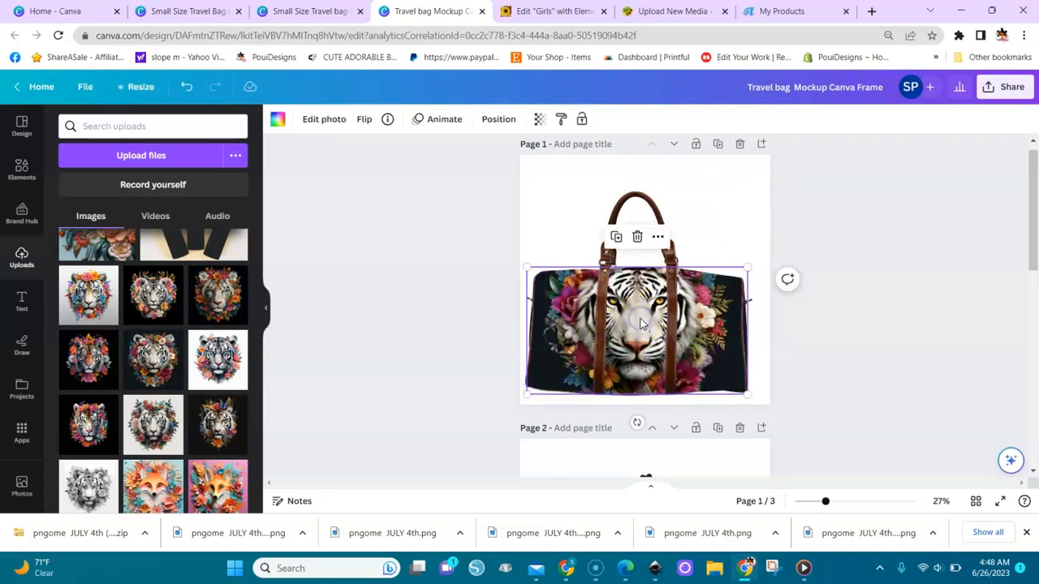
{"action": "double_click", "coordinate": [641, 309]}
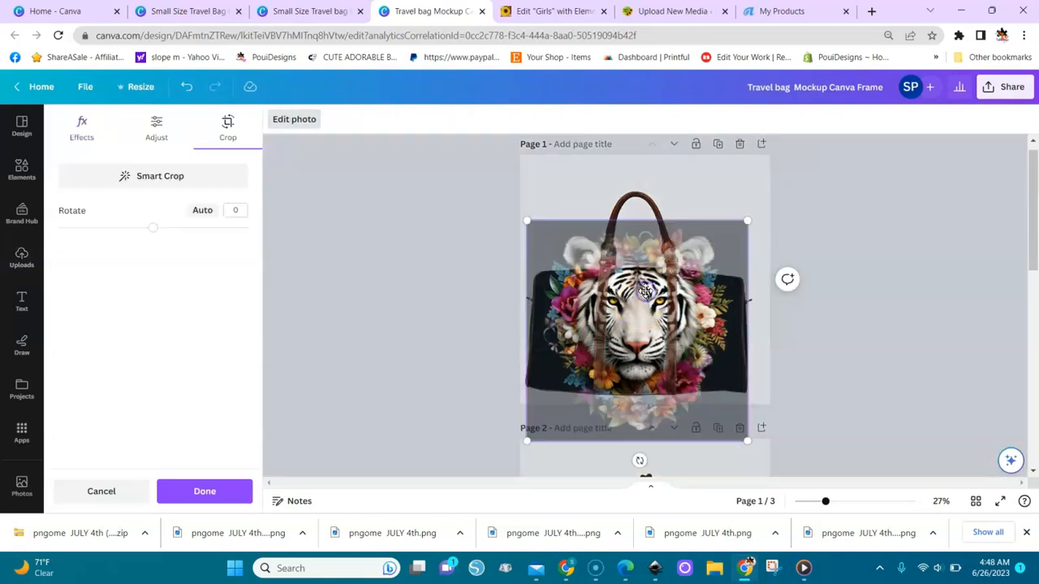
{"action": "mouse_move", "coordinate": [641, 291]}
{"action": "left_mouse_down"}
{"action": "mouse_move", "coordinate": [642, 330]}
{"action": "mouse_move", "coordinate": [644, 291]}
{"action": "mouse_move", "coordinate": [644, 304]}
{"action": "left_mouse_up"}
{"action": "left_click_drag", "start_coordinate": [750, 233], "coordinate": [740, 250]}
{"action": "left_click", "coordinate": [682, 193]}
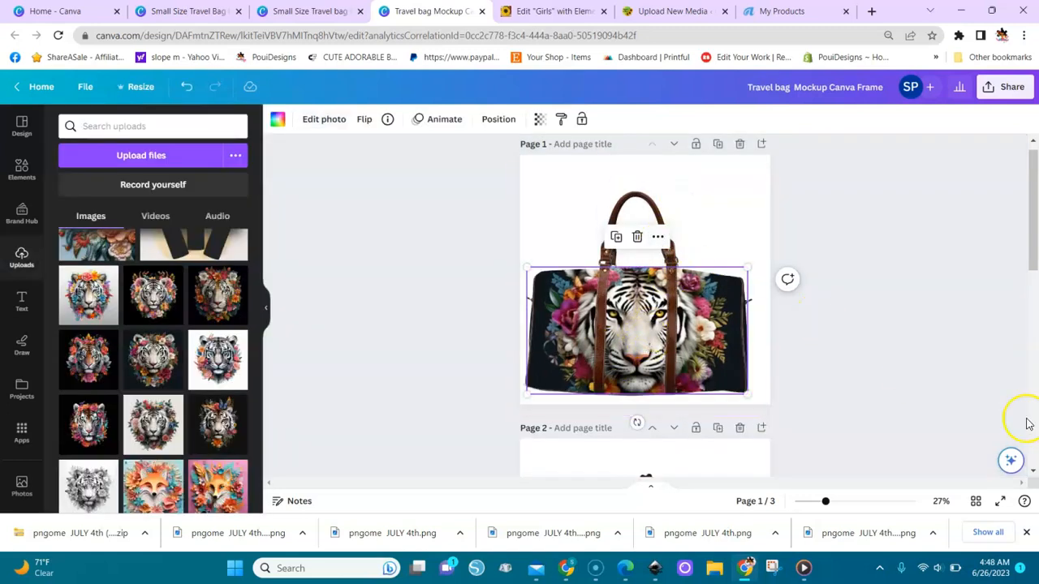
Step: Fill the side-view bag frame on page 2 with the uploaded floral tiger image on a white background
{"action": "scroll", "coordinate": [1033, 423], "scroll_direction": "down", "scroll_amount": 5}
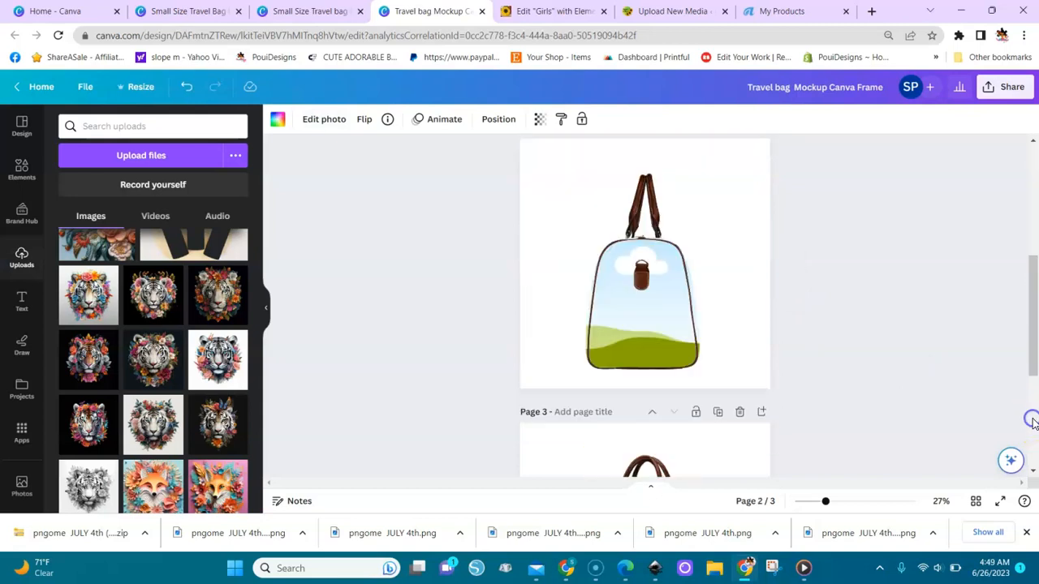
{"action": "left_click", "coordinate": [671, 342]}
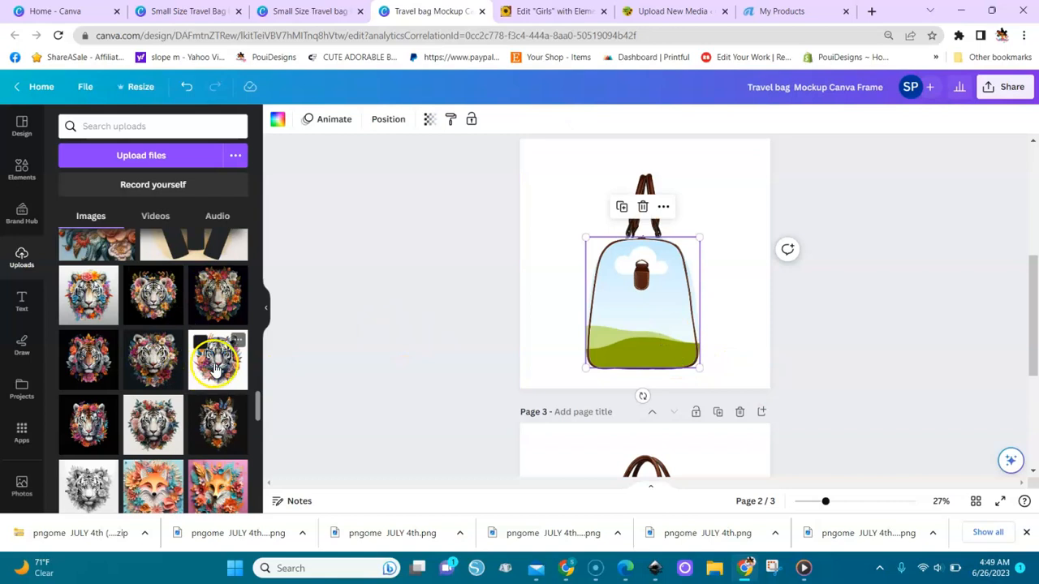
{"action": "left_click_drag", "start_coordinate": [215, 367], "coordinate": [654, 289]}
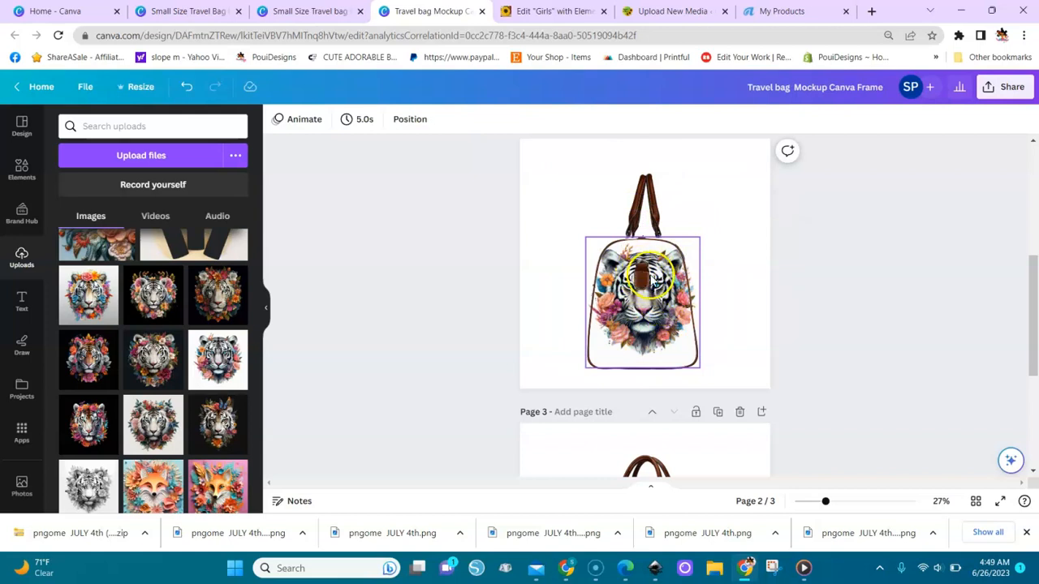
Step: On page 3, fill the angled bag's front frame with the orange tiger and roses image and its end panel with another dark-background floral tiger
{"action": "left_click_drag", "start_coordinate": [1034, 280], "coordinate": [1034, 375]}
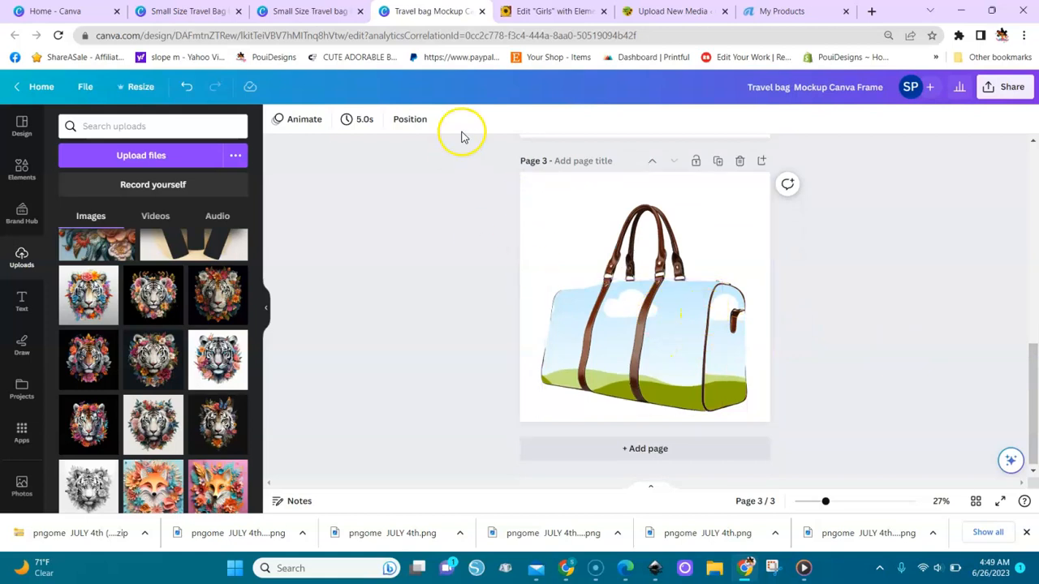
{"action": "left_click_drag", "start_coordinate": [90, 371], "coordinate": [667, 353]}
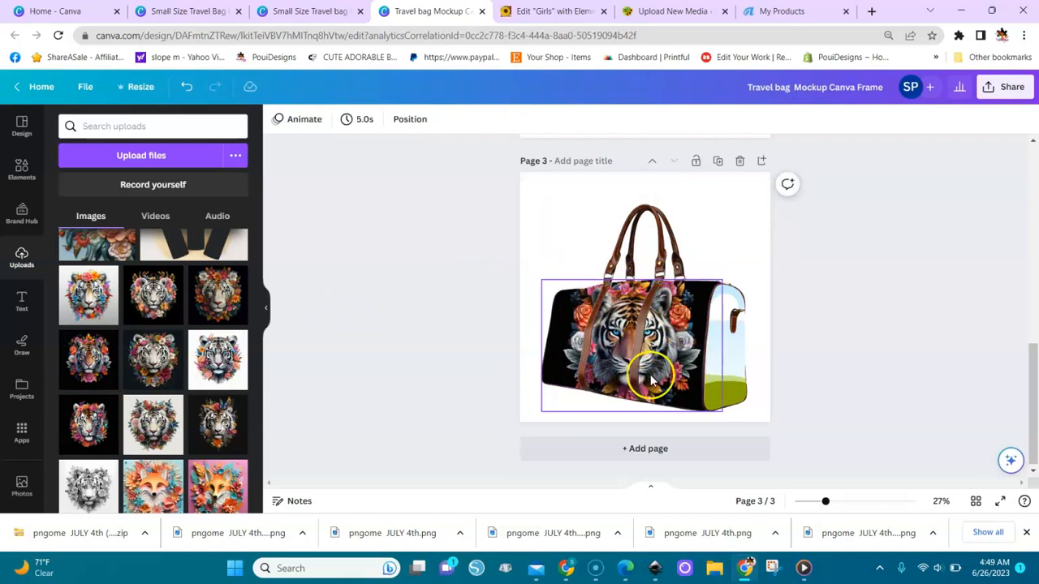
{"action": "left_click", "coordinate": [408, 121]}
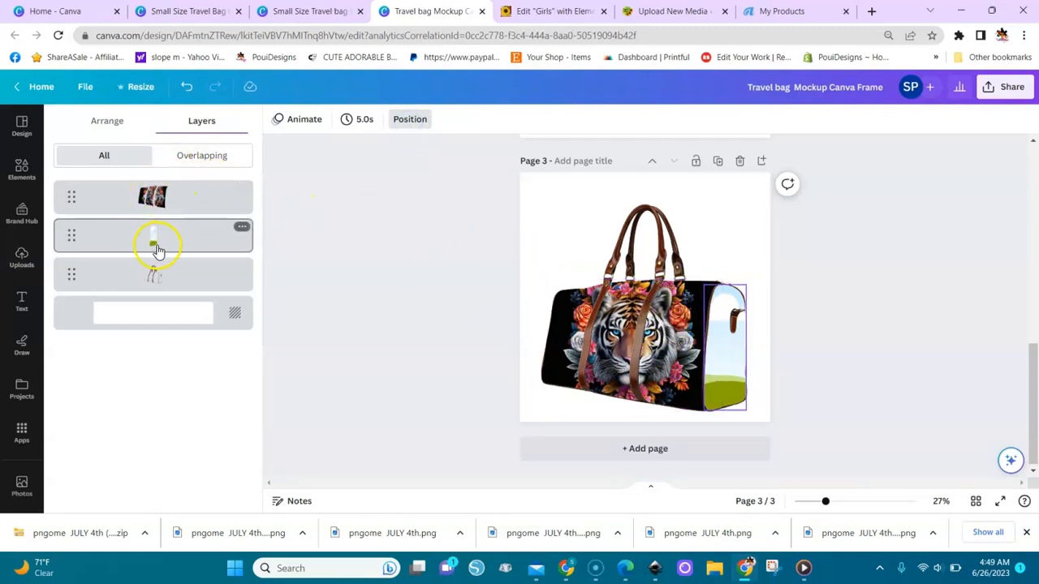
{"action": "left_click_drag", "start_coordinate": [71, 233], "coordinate": [67, 198]}
{"action": "left_click", "coordinate": [729, 347]}
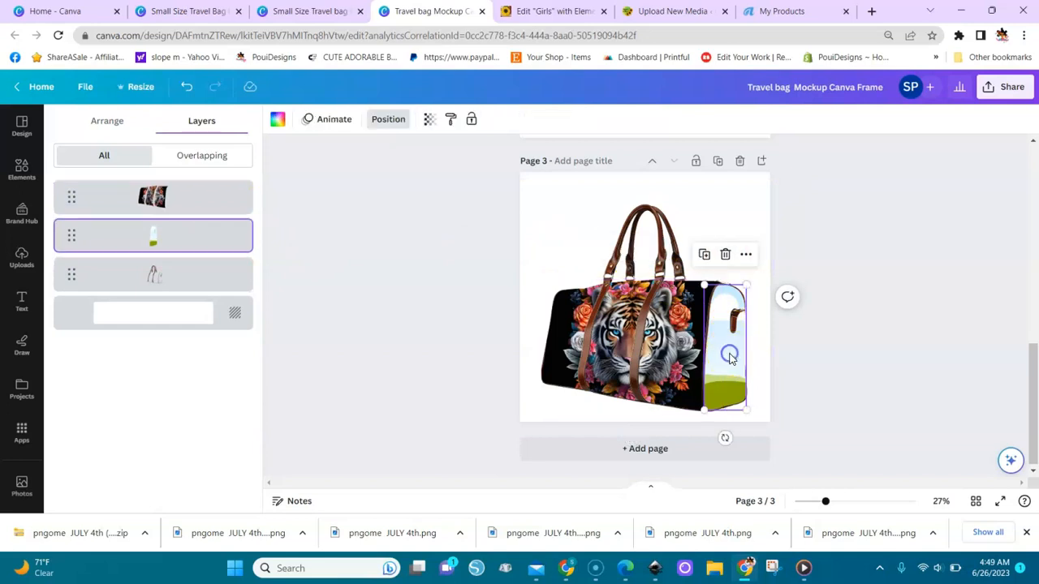
{"action": "left_click", "coordinate": [23, 262]}
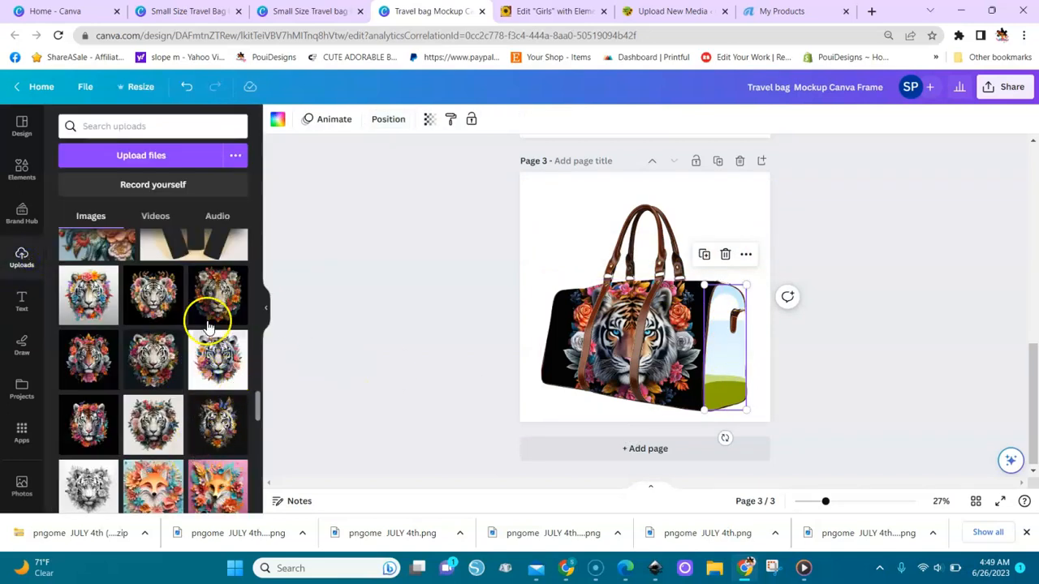
{"action": "left_click_drag", "start_coordinate": [224, 308], "coordinate": [725, 320]}
{"action": "left_click", "coordinate": [743, 233]}
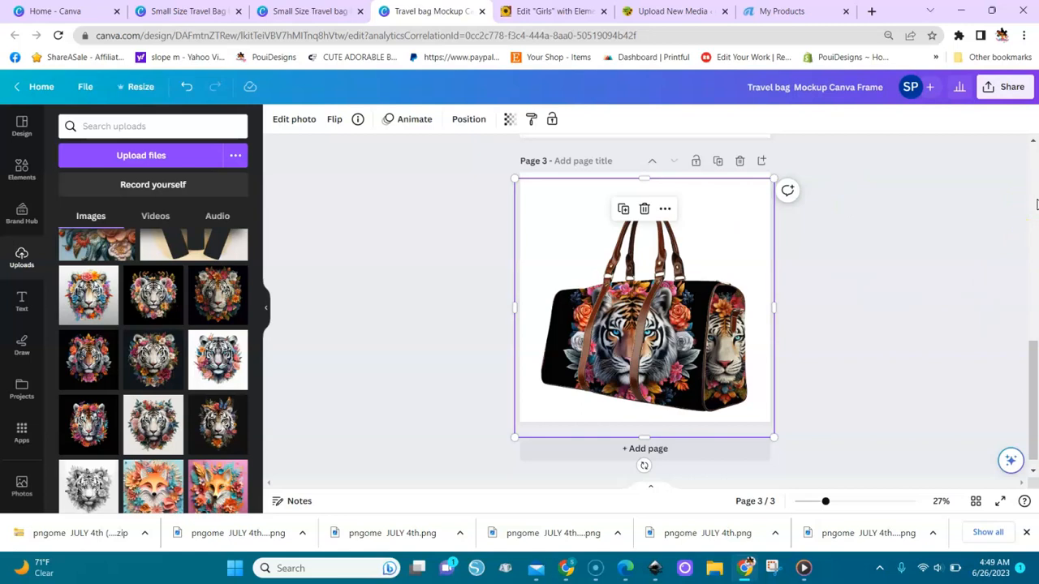
Step: Review the three filled bag mockup pages alongside the left-and-right sides and front-and-back templates
{"action": "scroll", "coordinate": [1036, 204], "scroll_direction": "up", "scroll_amount": 4}
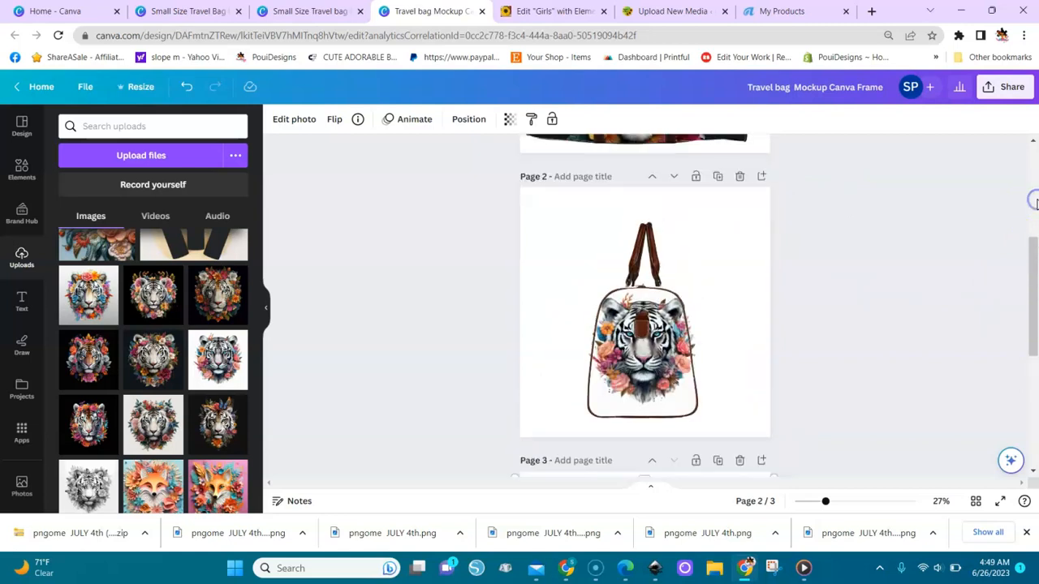
{"action": "left_click", "coordinate": [1034, 390]}
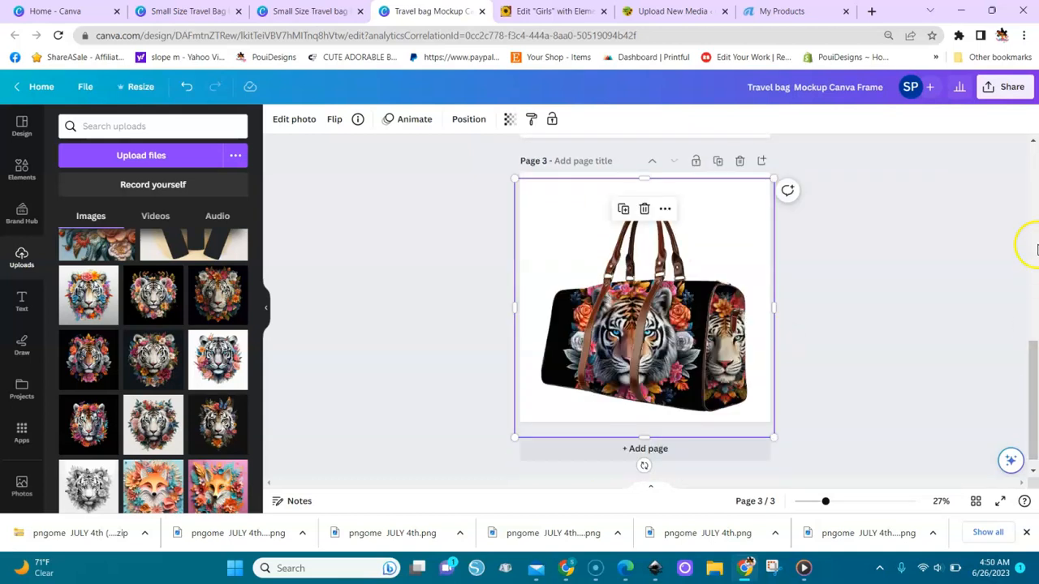
{"action": "left_click", "coordinate": [1034, 195]}
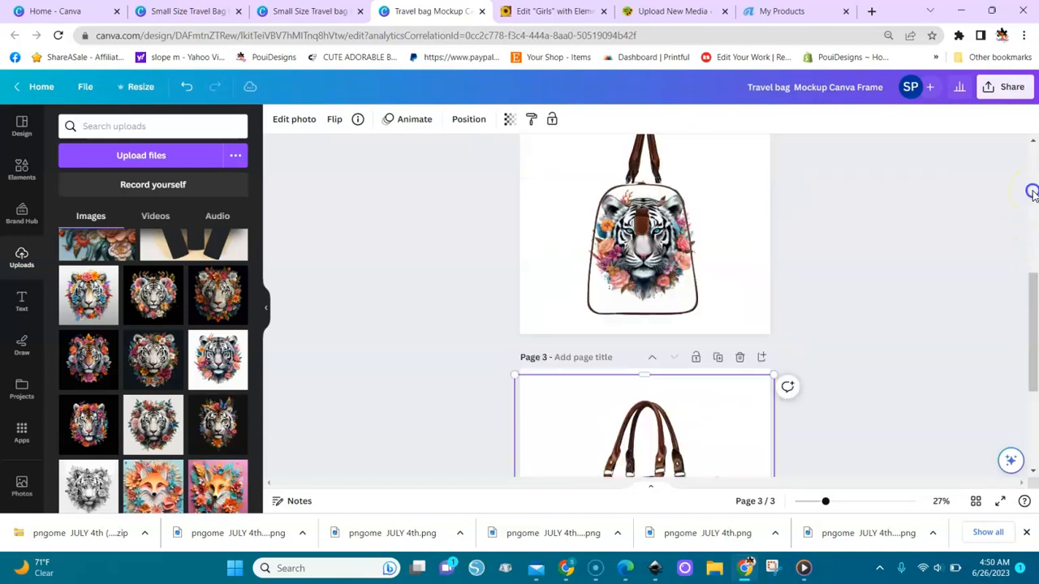
{"action": "left_click", "coordinate": [177, 11]}
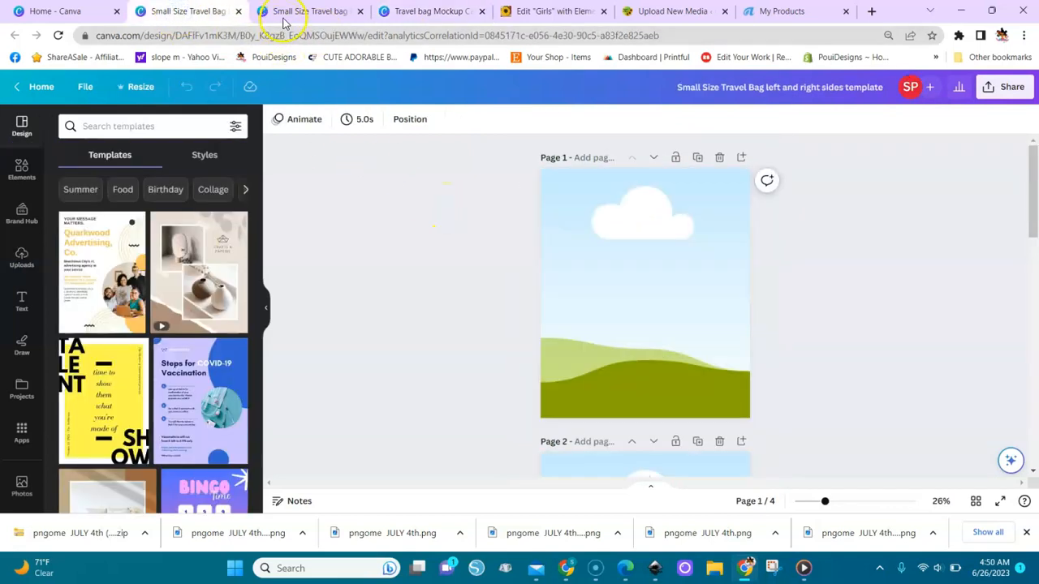
{"action": "left_click", "coordinate": [313, 11]}
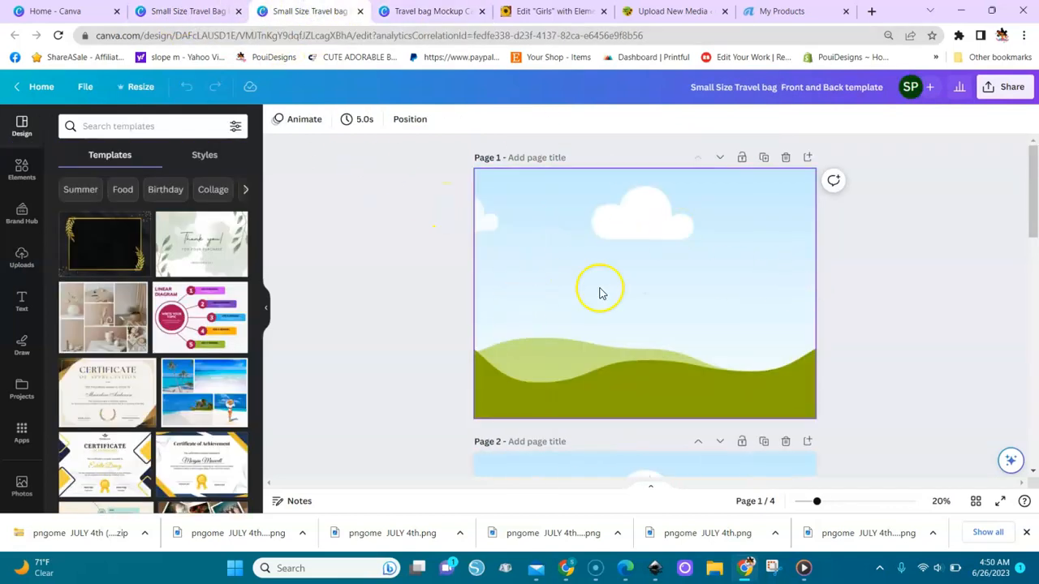
{"action": "left_click", "coordinate": [207, 16]}
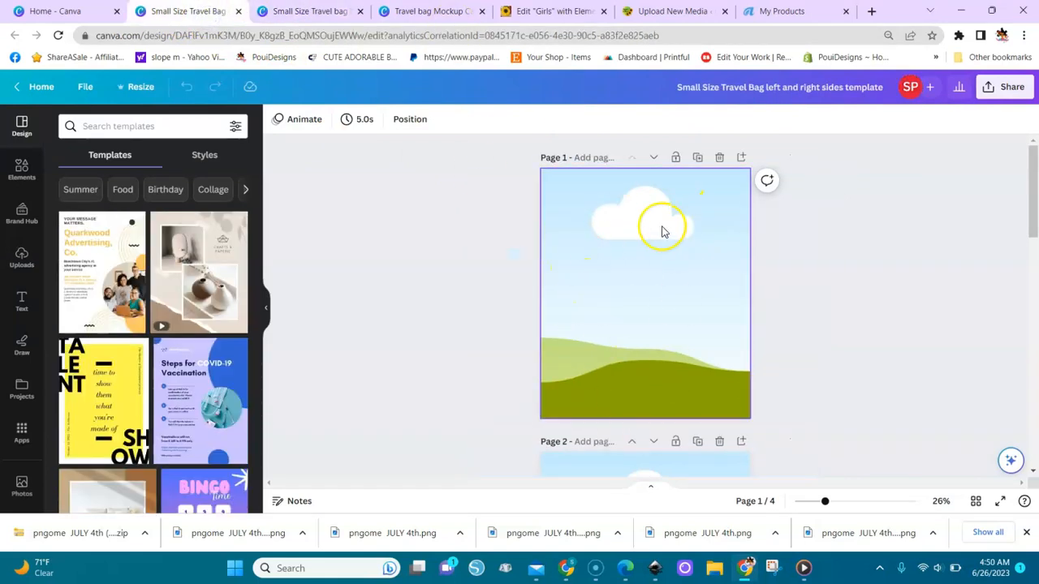
{"action": "left_click", "coordinate": [434, 11]}
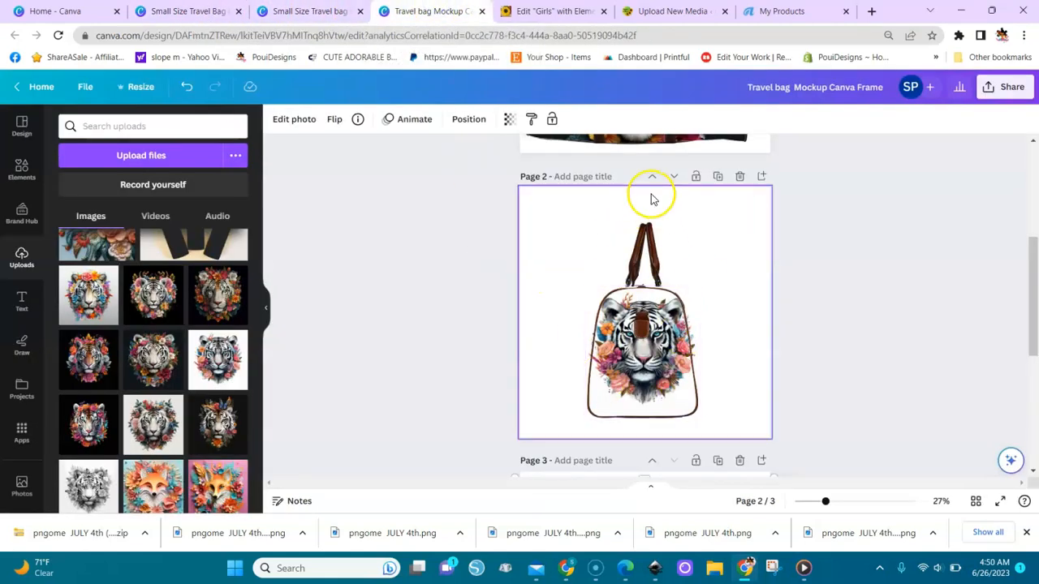
{"action": "left_click", "coordinate": [1035, 172]}
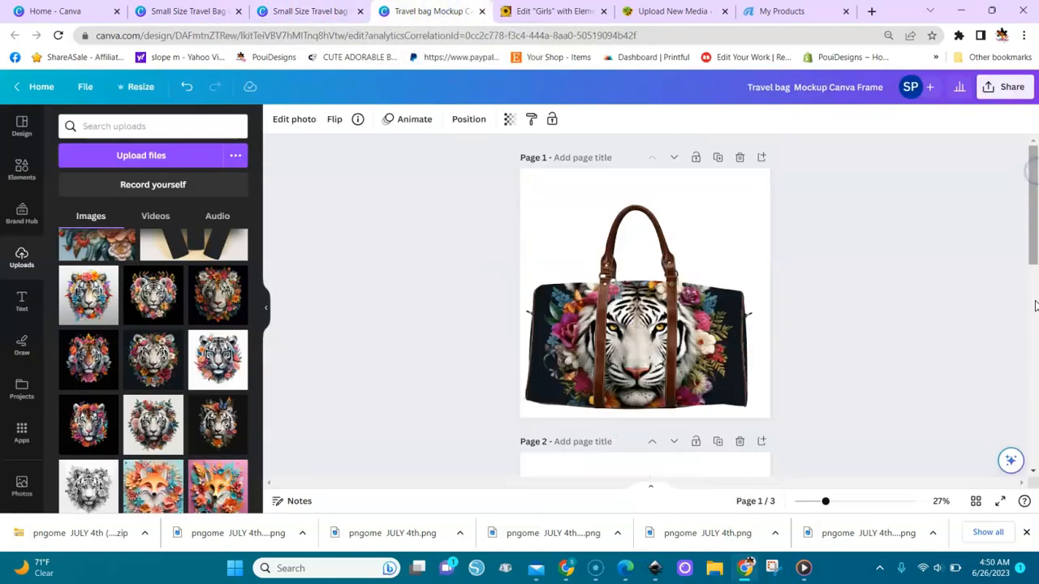
{"action": "left_click", "coordinate": [1035, 398]}
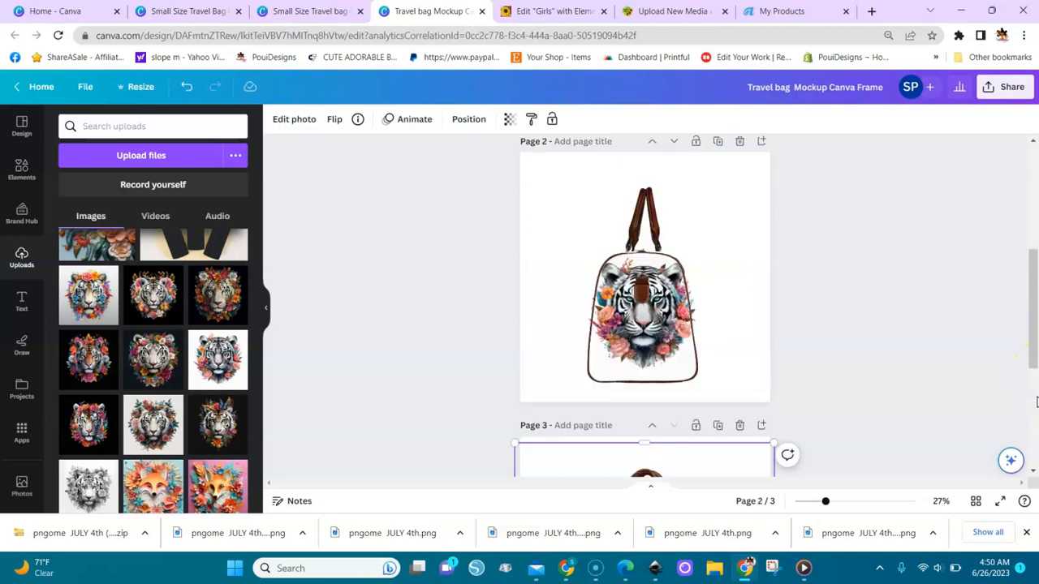
{"action": "left_click", "coordinate": [1035, 398]}
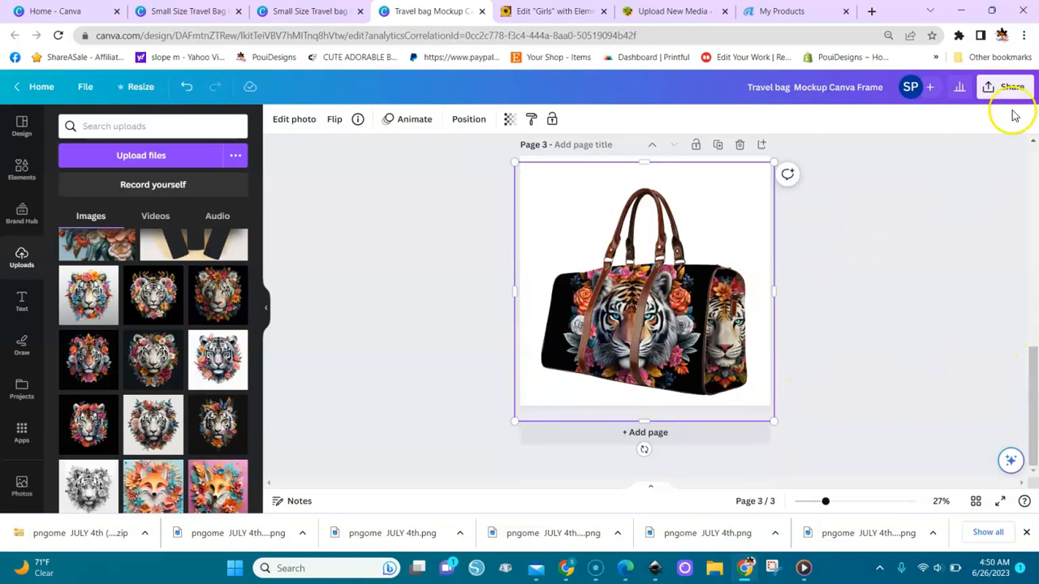
{"action": "left_click", "coordinate": [1034, 162]}
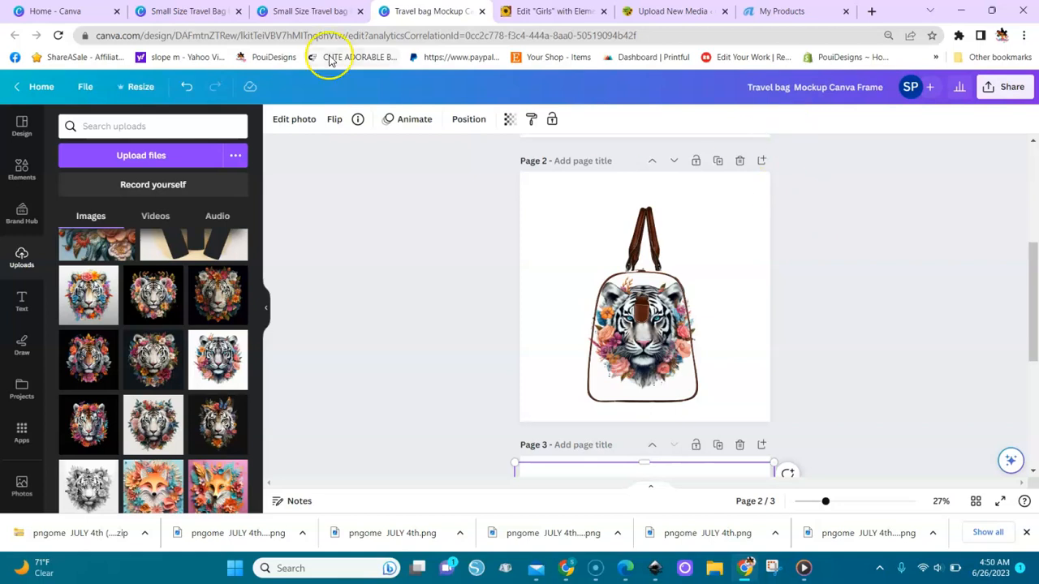
Step: View the left-and-right sides template and look through the front-and-back template down to its blank page 3
{"action": "left_click", "coordinate": [297, 8]}
{"action": "left_click", "coordinate": [203, 14]}
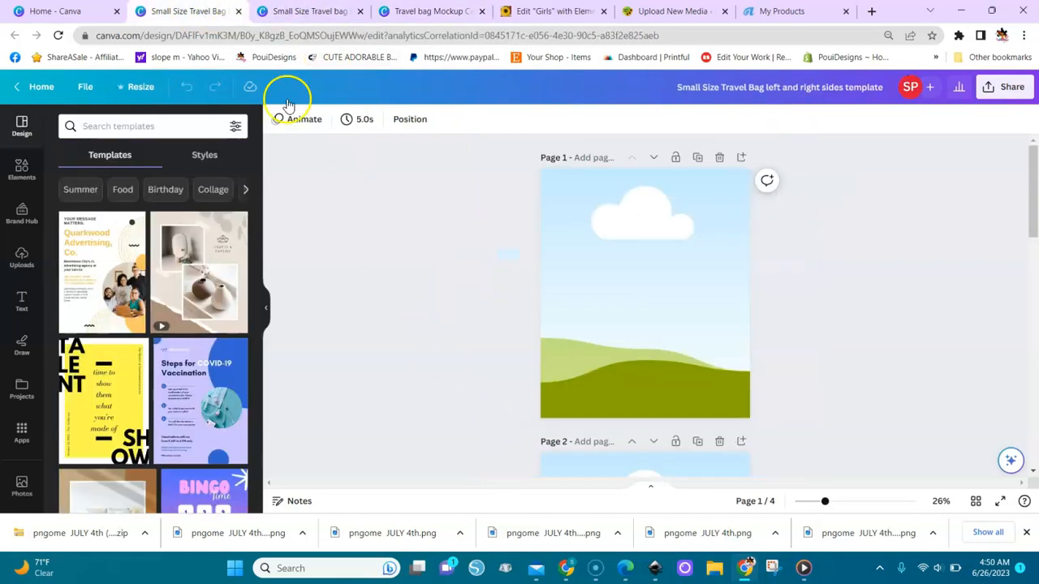
{"action": "left_click", "coordinate": [313, 12]}
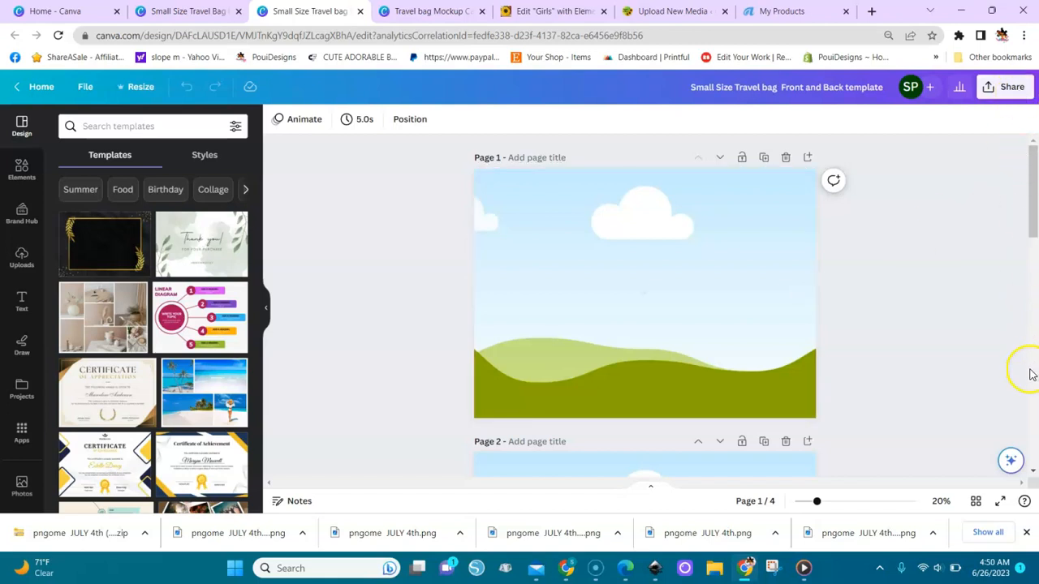
{"action": "left_click", "coordinate": [1029, 370]}
{"action": "left_click", "coordinate": [1032, 426]}
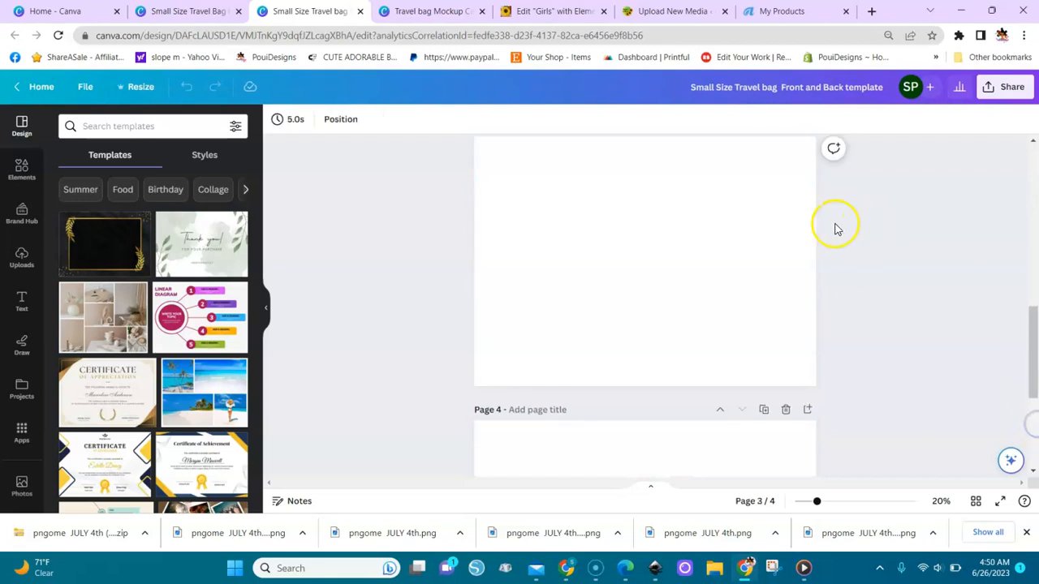